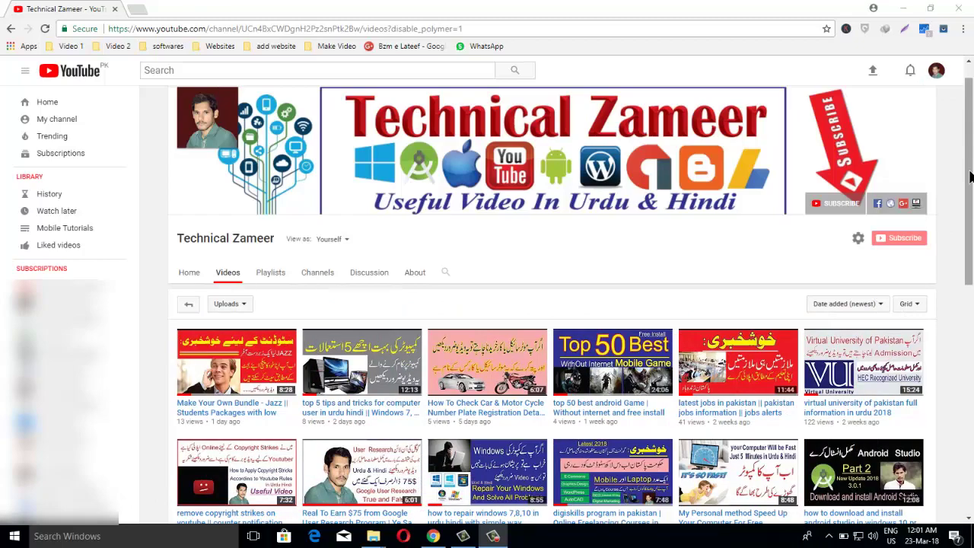
# - Browse the uploaded videos on the Technical Zameer channel page, and minimize the browser
pyautogui.moveTo(969, 178); pyautogui.dragTo(969, 276)
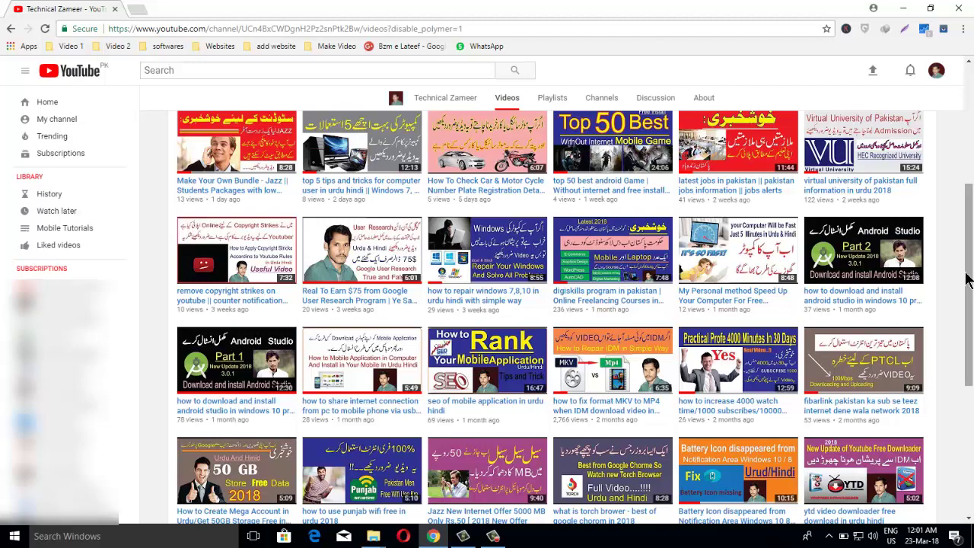
pyautogui.click(969, 518)
pyautogui.click(969, 518)
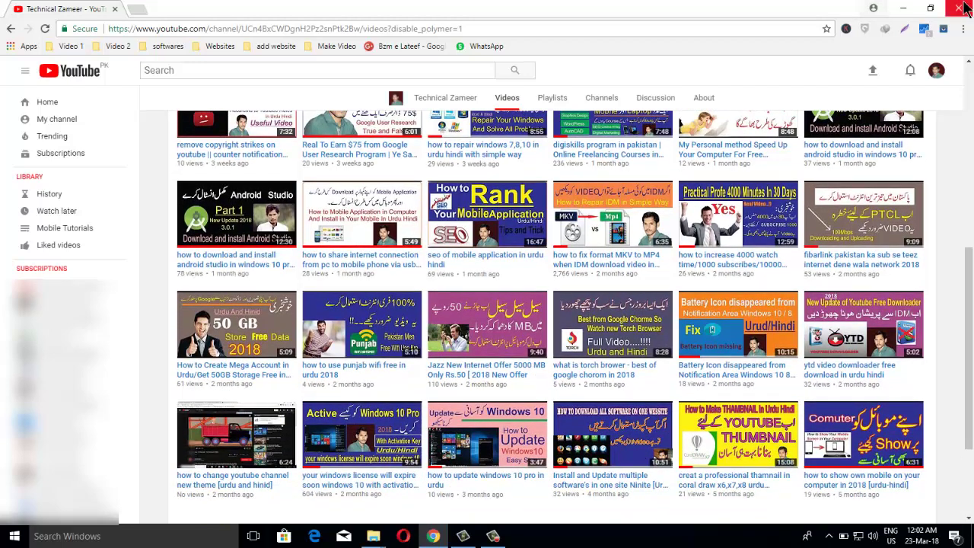
pyautogui.click(905, 11)
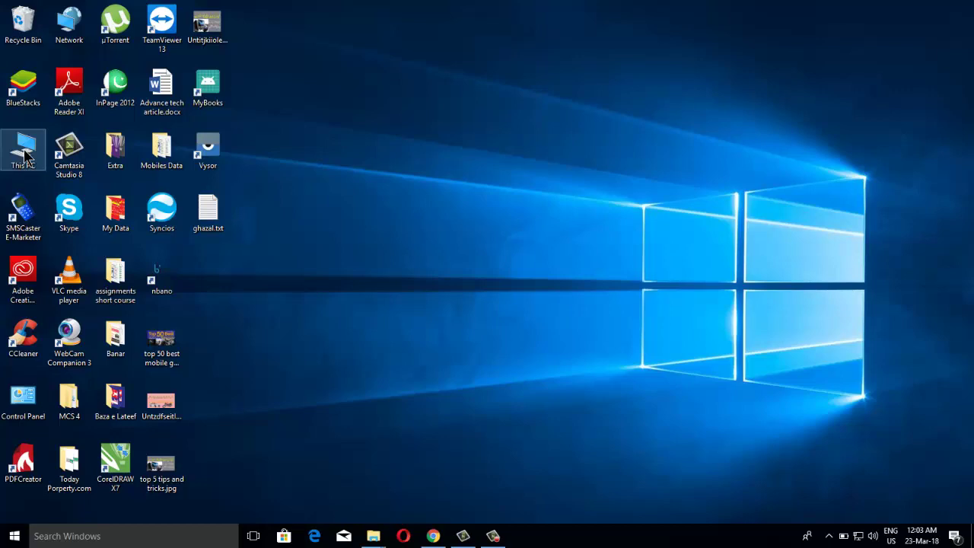
# - View the basic system properties of This PC, and minimize the System window
pyautogui.rightClick(25, 156)
pyautogui.click(99, 296)
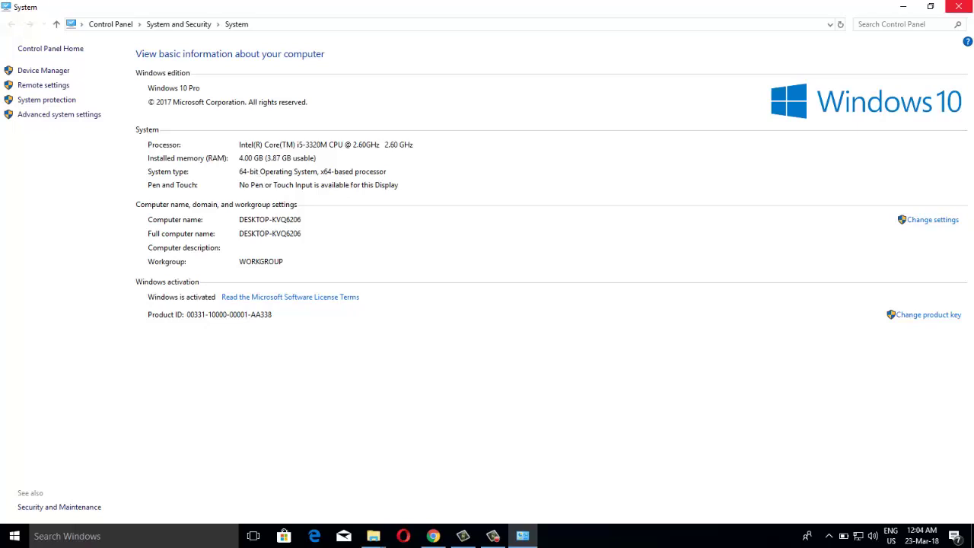
pyautogui.click(902, 7)
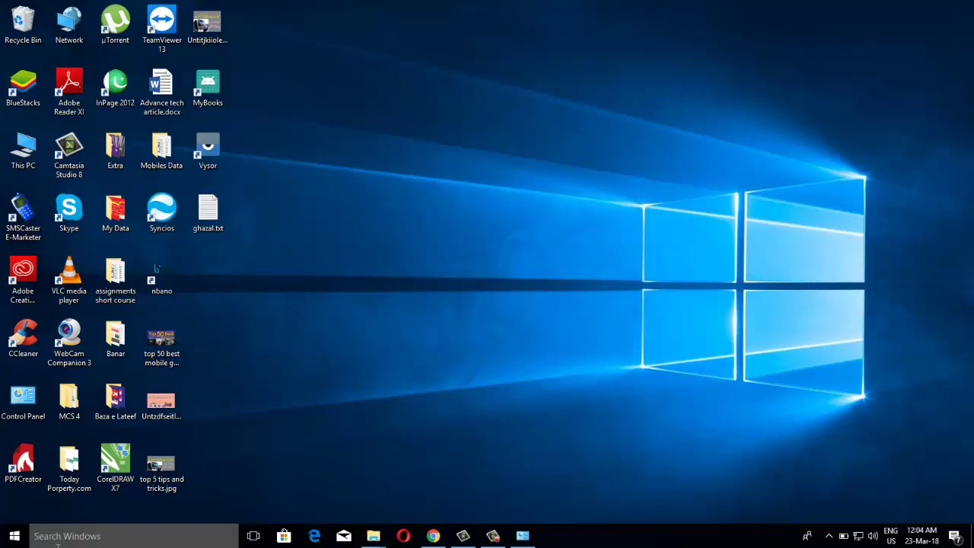
# - Search Windows for dxdiag, launch the DirectX Diagnostic Tool and decline bypassing DirectShow
pyautogui.click(58, 535)
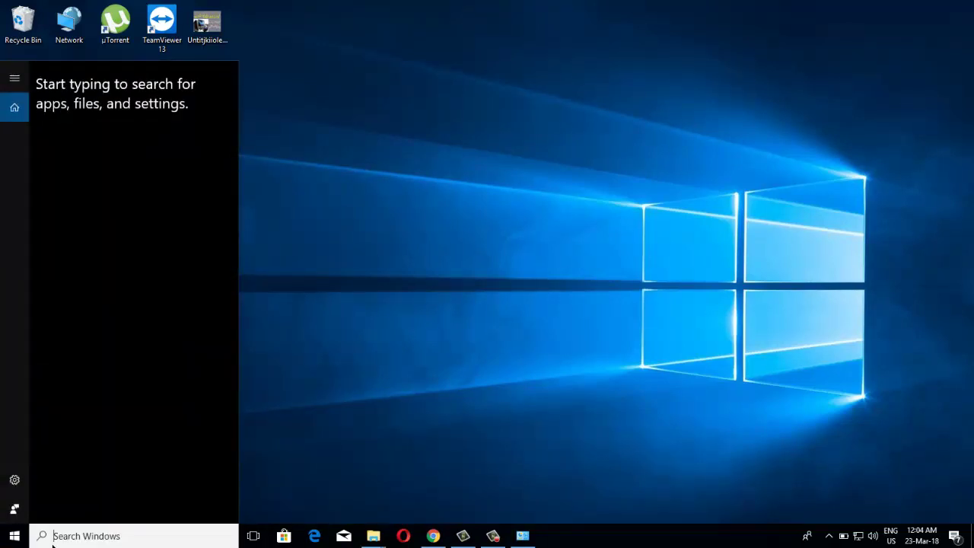
pyautogui.write('d')
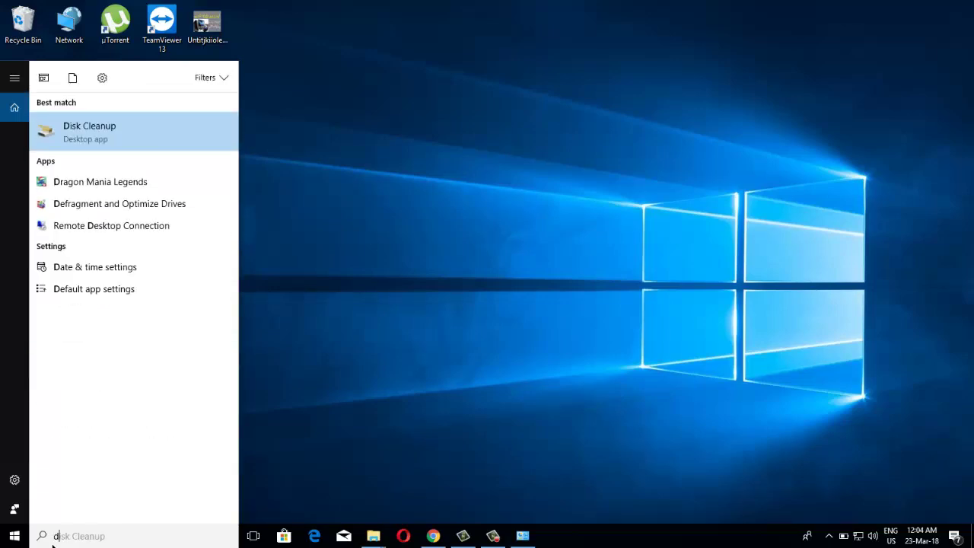
pyautogui.write('xd')
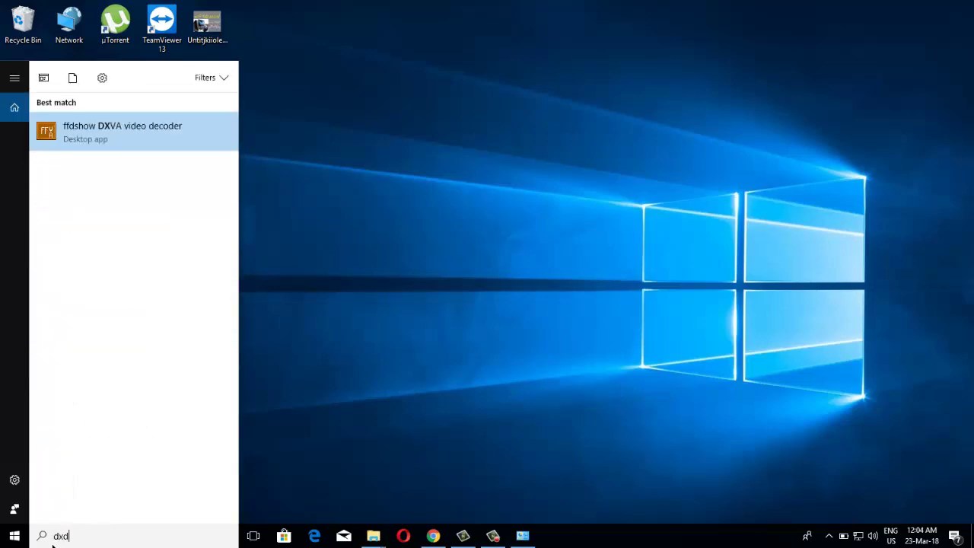
pyautogui.write('i')
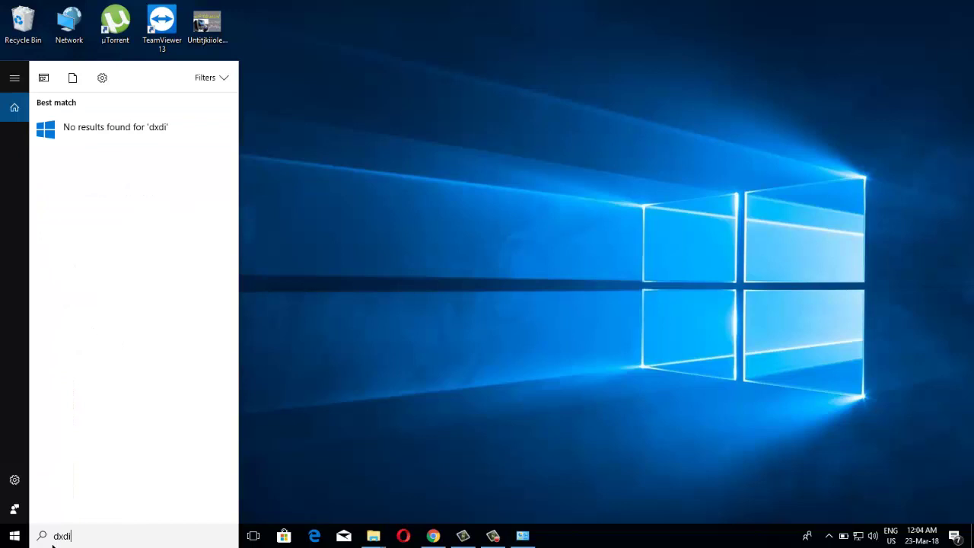
pyautogui.write('ag')
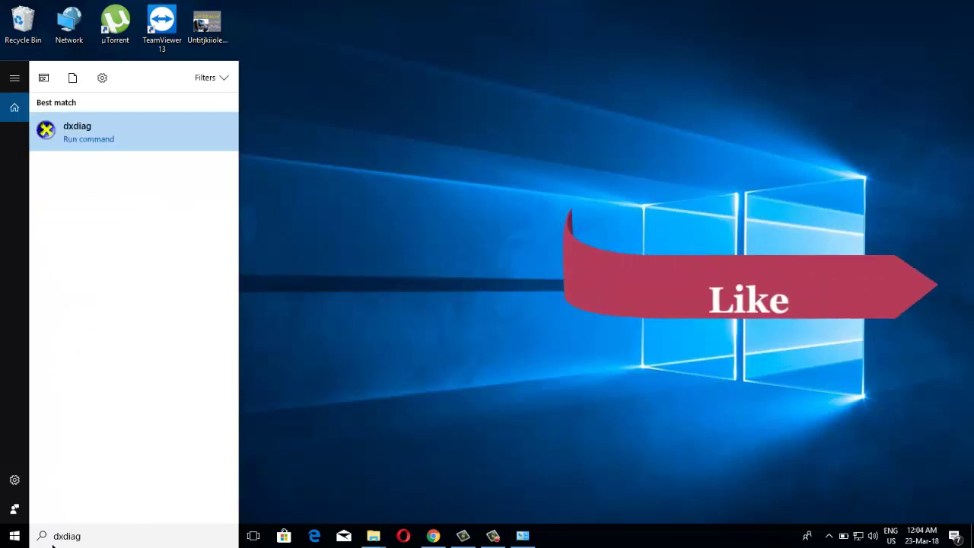
pyautogui.click(74, 128)
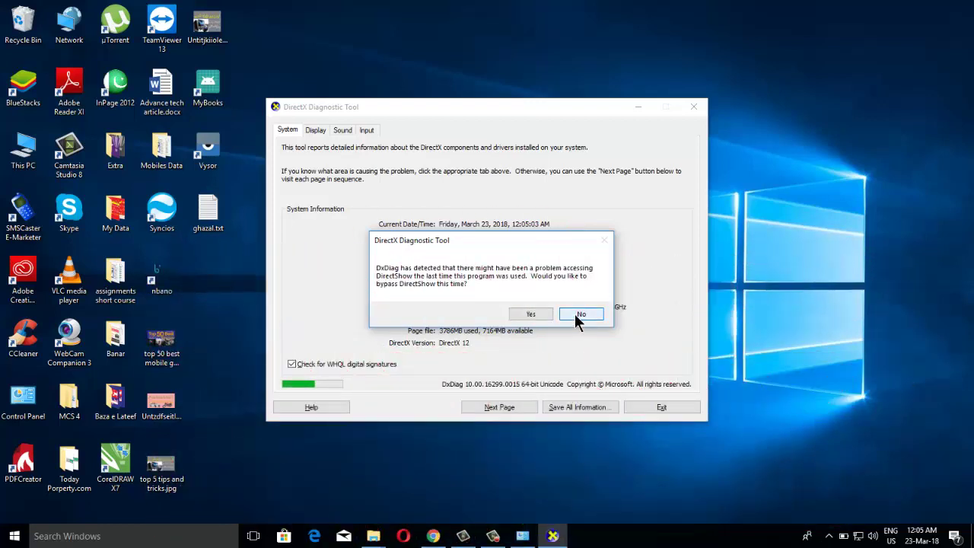
pyautogui.click(576, 318)
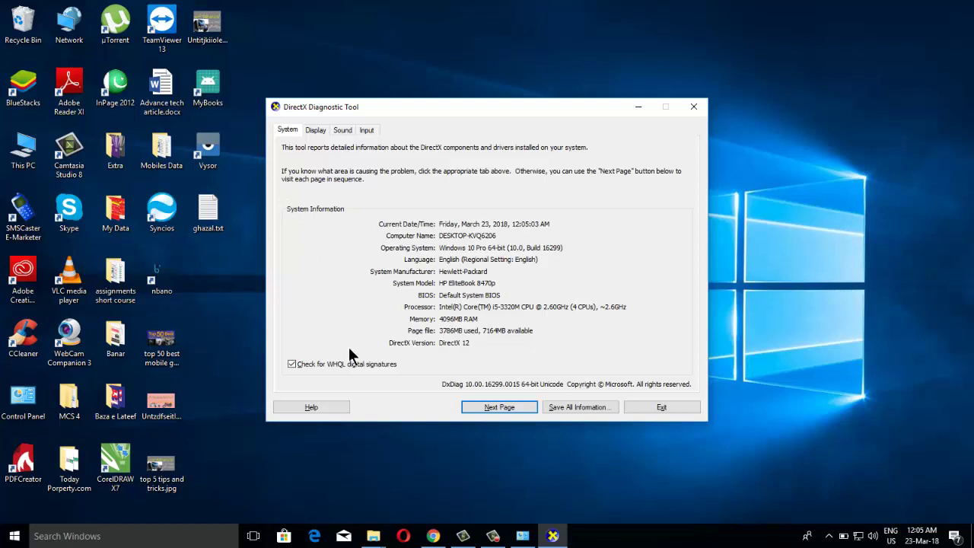
# - Go to the display information and save the full diagnostic report to the Desktop as DxDiag.txt, closing the tool when done
pyautogui.click(501, 413)
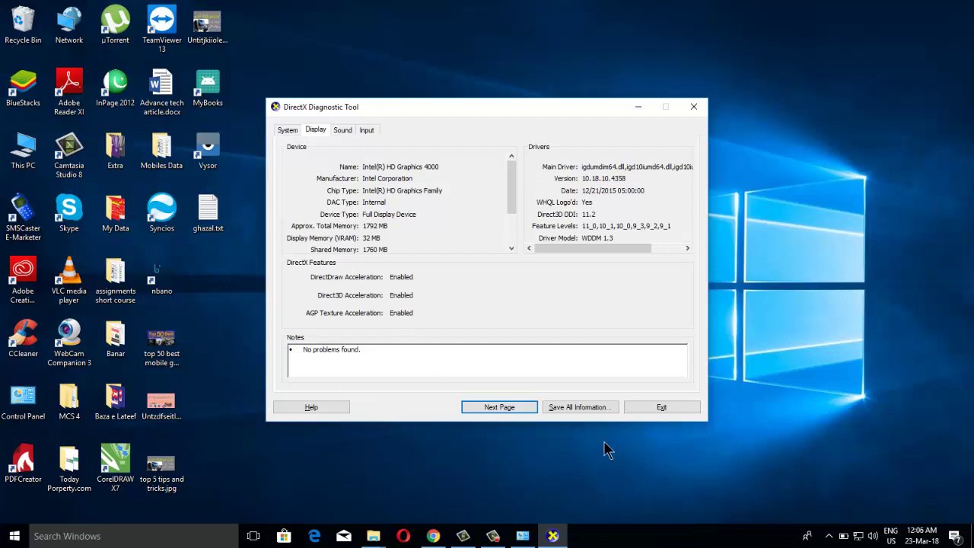
pyautogui.click(578, 409)
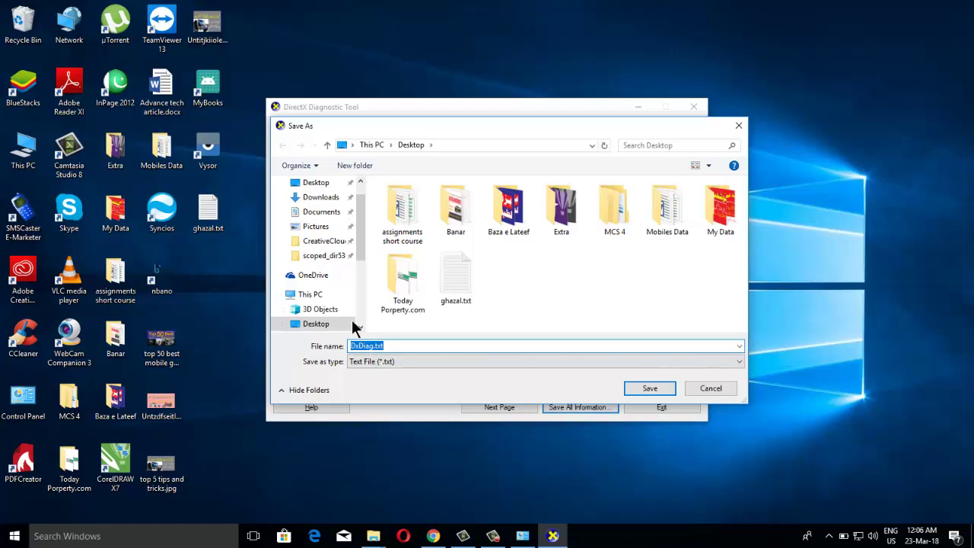
pyautogui.click(308, 184)
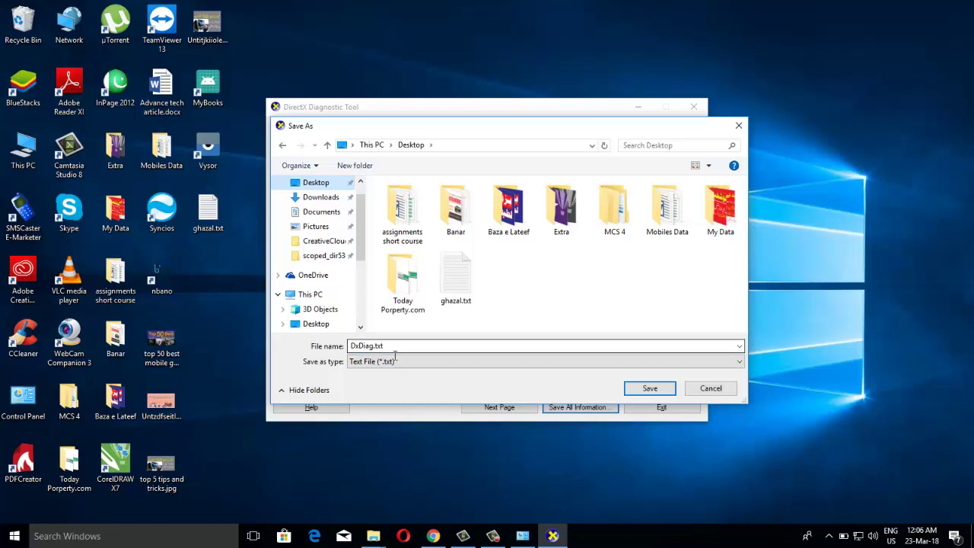
pyautogui.click(653, 389)
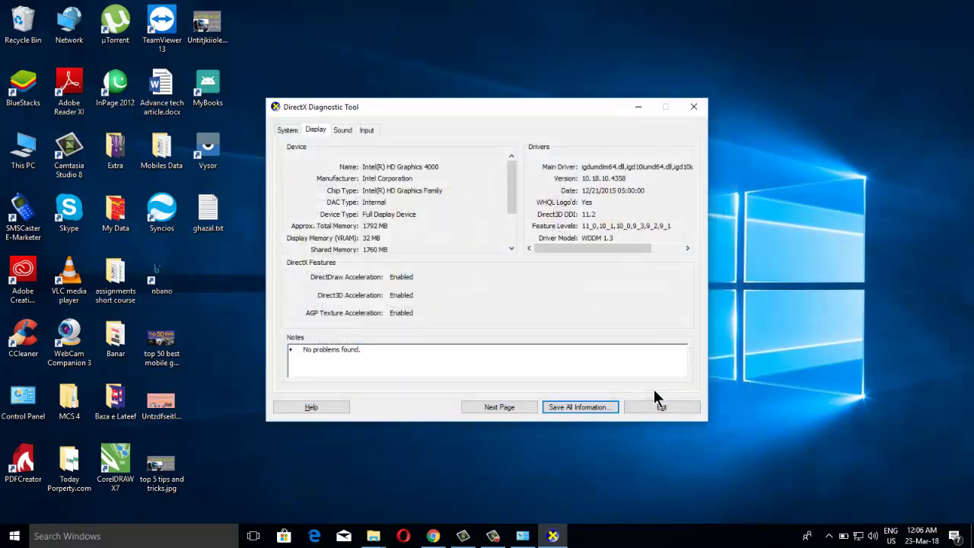
pyautogui.click(694, 108)
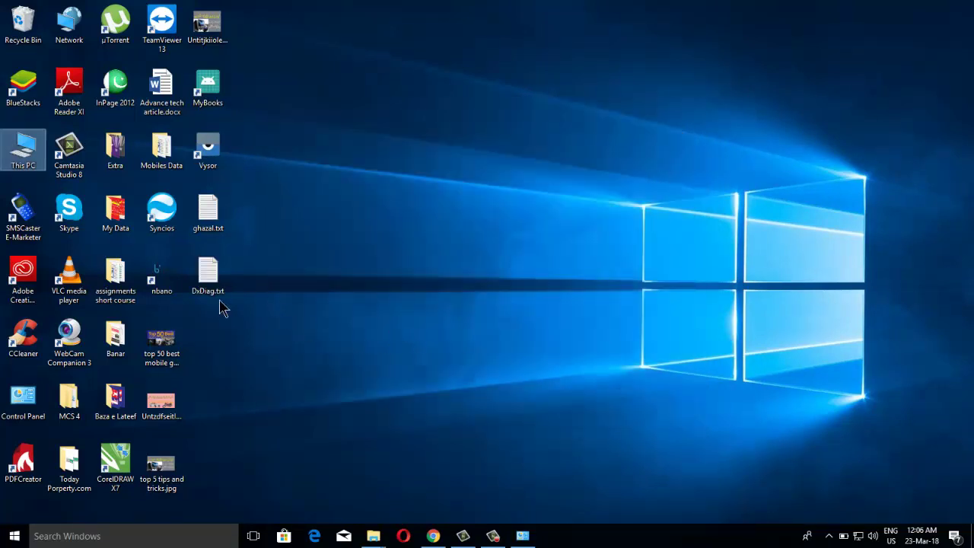
# - Open the DxDiag.txt report from the desktop and highlight its System Information heading
pyautogui.click(293, 278)
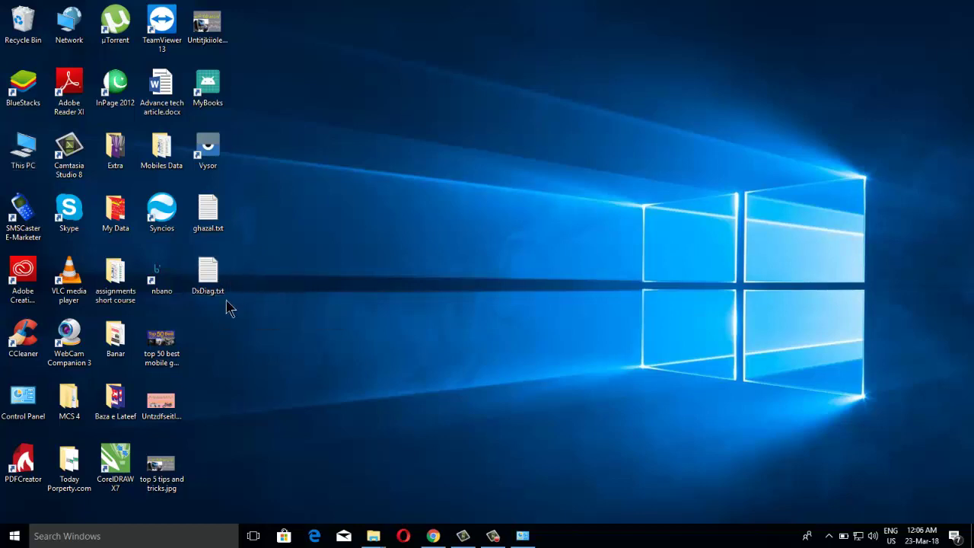
pyautogui.doubleClick(219, 276)
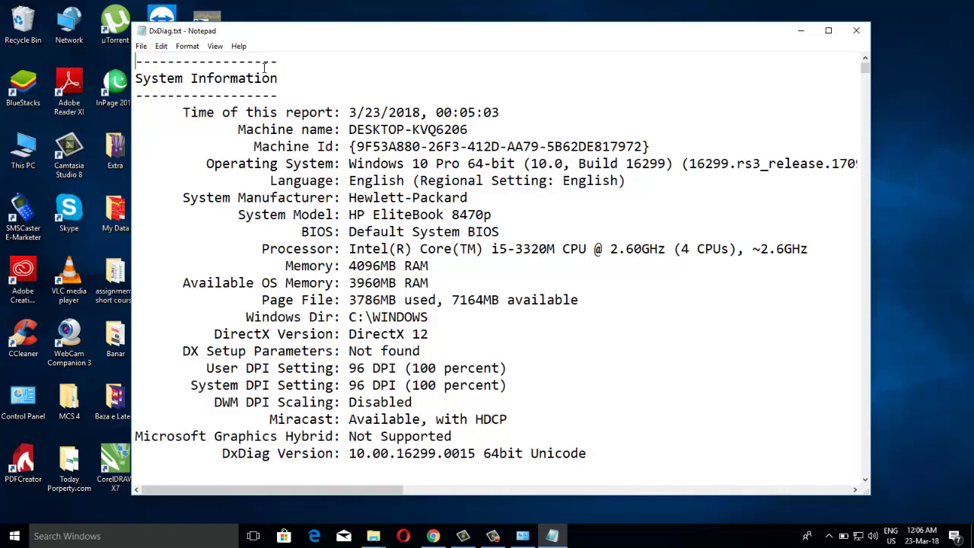
pyautogui.moveTo(291, 87); pyautogui.dragTo(144, 81)
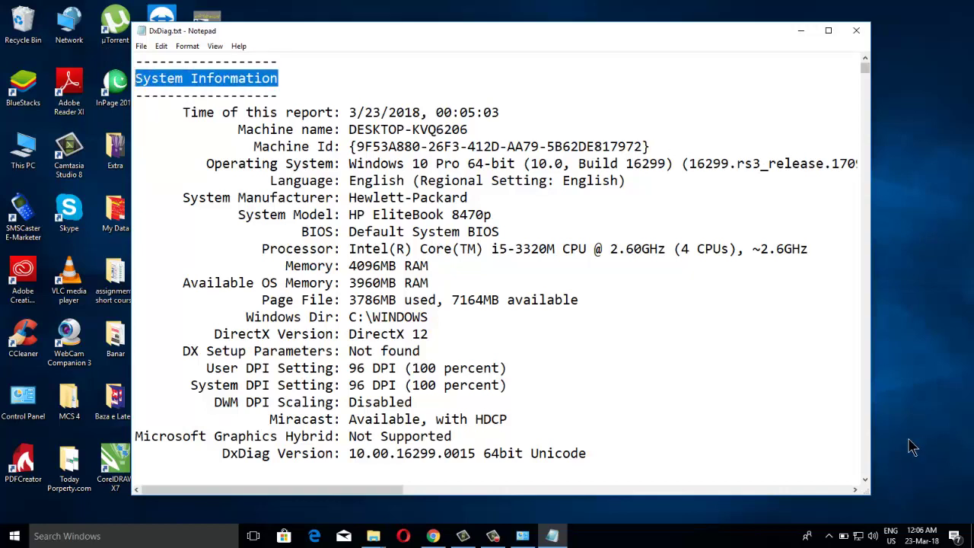
pyautogui.click(808, 213)
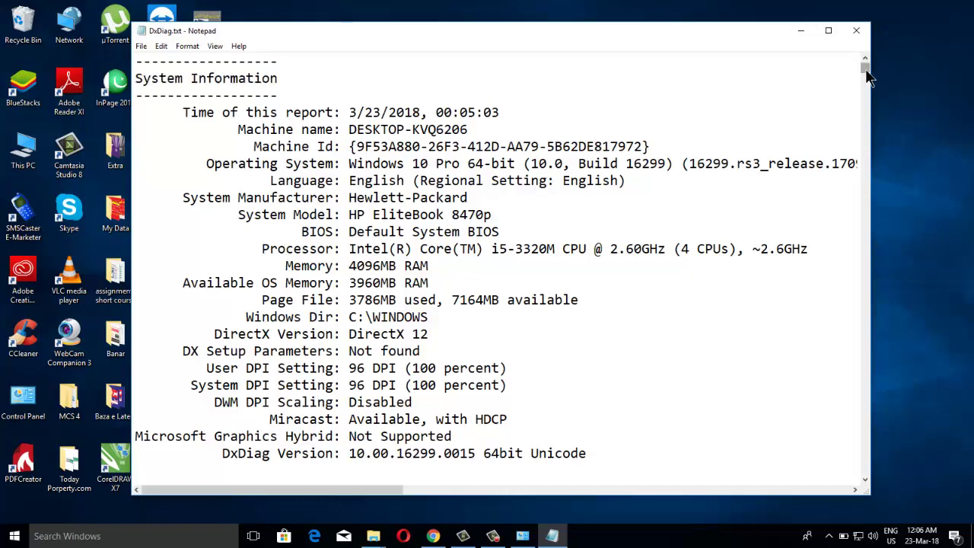
pyautogui.moveTo(867, 76)
pyautogui.mouseDown()
pyautogui.moveTo(867, 479)
pyautogui.moveTo(865, 265)
pyautogui.moveTo(877, 113)
pyautogui.moveTo(876, 67)
pyautogui.moveTo(867, 67)
pyautogui.mouseUp()
# - Examine the full operating system entry and the system model in the report, highlighting each value
pyautogui.moveTo(350, 166); pyautogui.dragTo(618, 169)
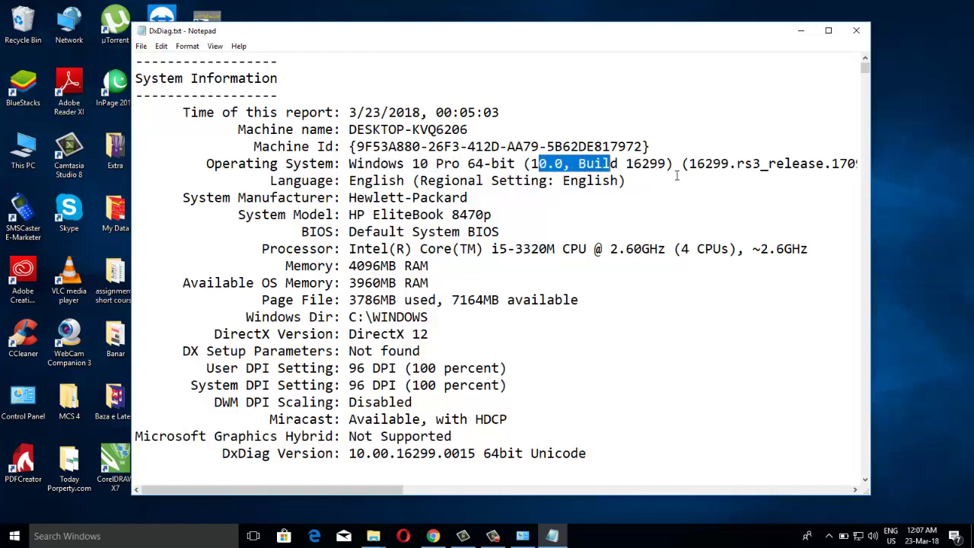
pyautogui.moveTo(394, 492); pyautogui.dragTo(478, 498)
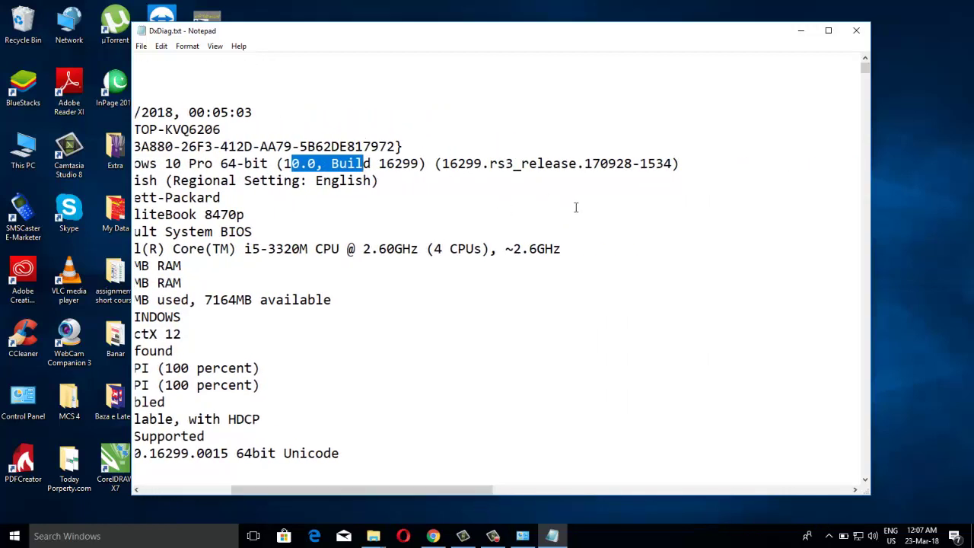
pyautogui.click(680, 167)
pyautogui.moveTo(680, 166); pyautogui.dragTo(228, 166)
pyautogui.moveTo(424, 495); pyautogui.dragTo(283, 495)
pyautogui.click(439, 181)
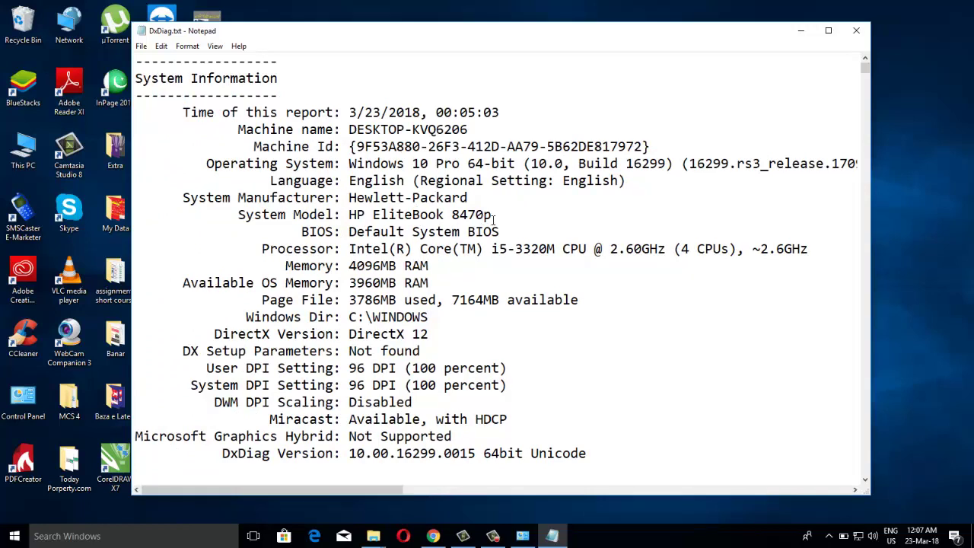
pyautogui.moveTo(494, 216); pyautogui.dragTo(352, 223)
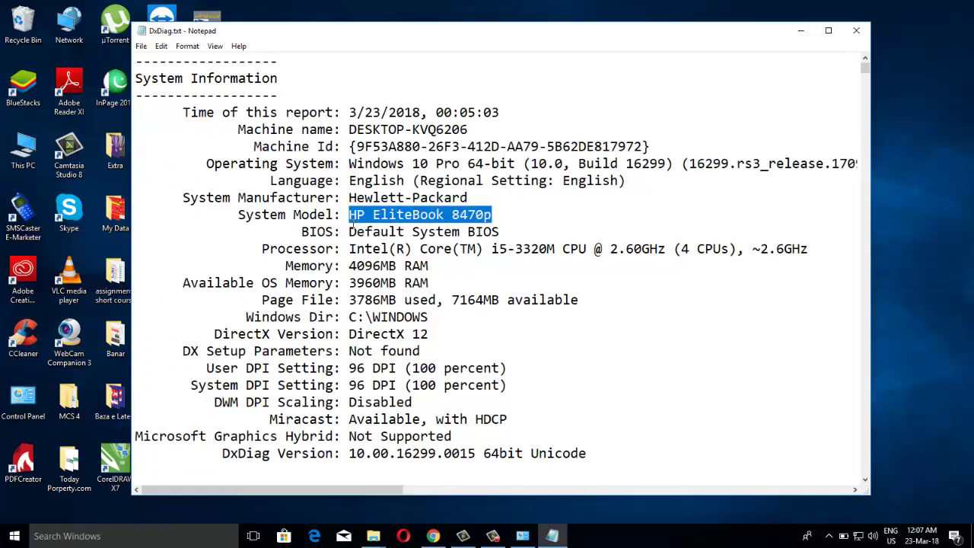
pyautogui.click(352, 239)
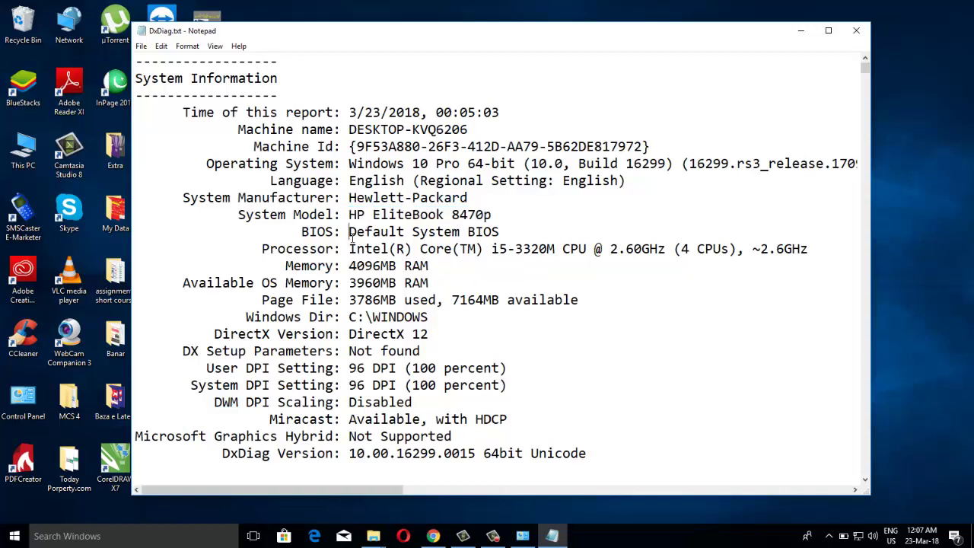